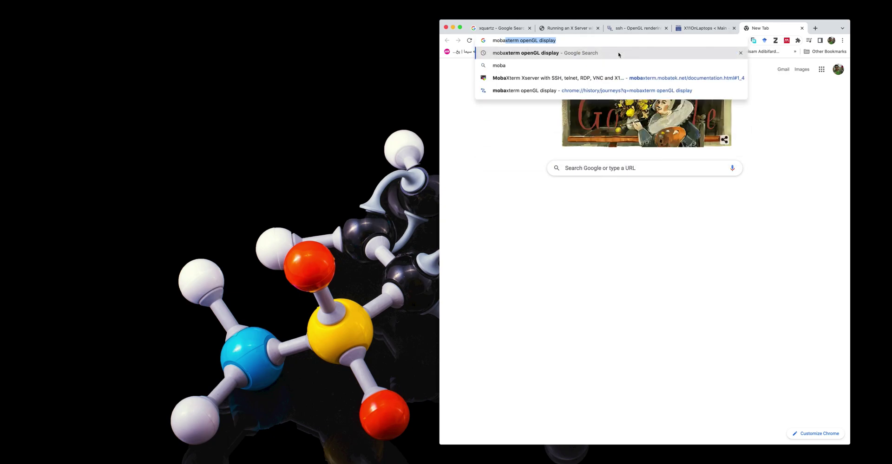
- Search the web for "mobaxterm for windows"
type("term")
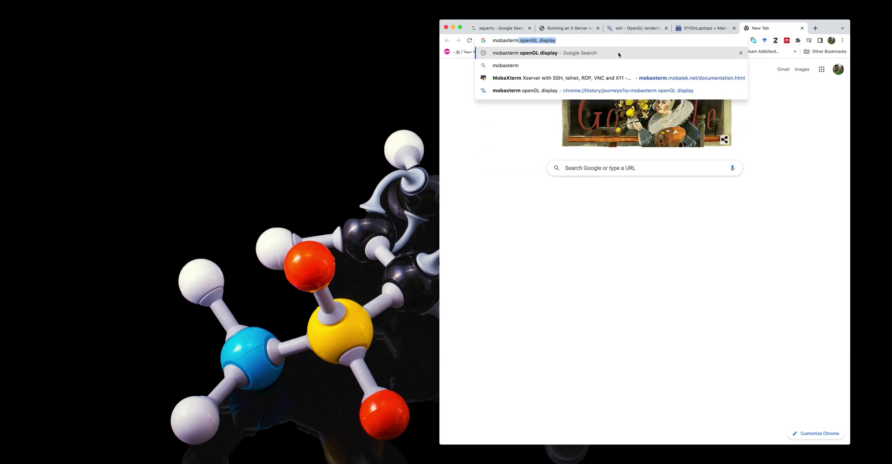
type(" for windows")
key("Return")
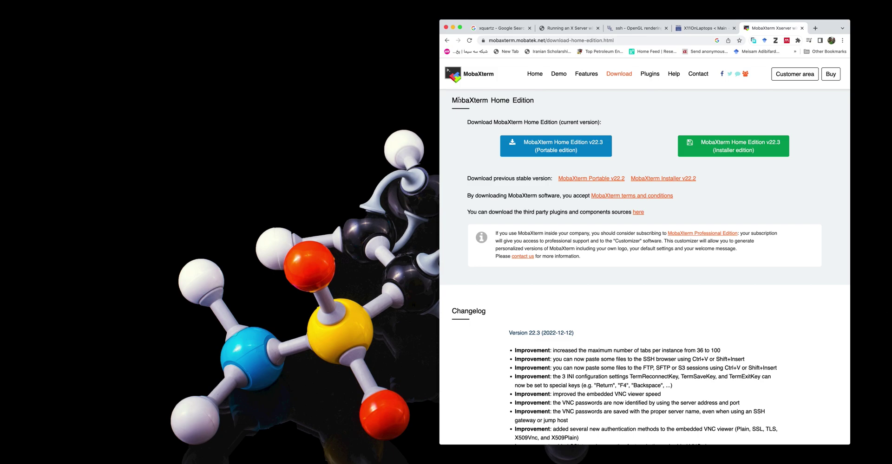
- Open the official XQuartz website from the existing Google search results for xquartz
left_click(496, 27)
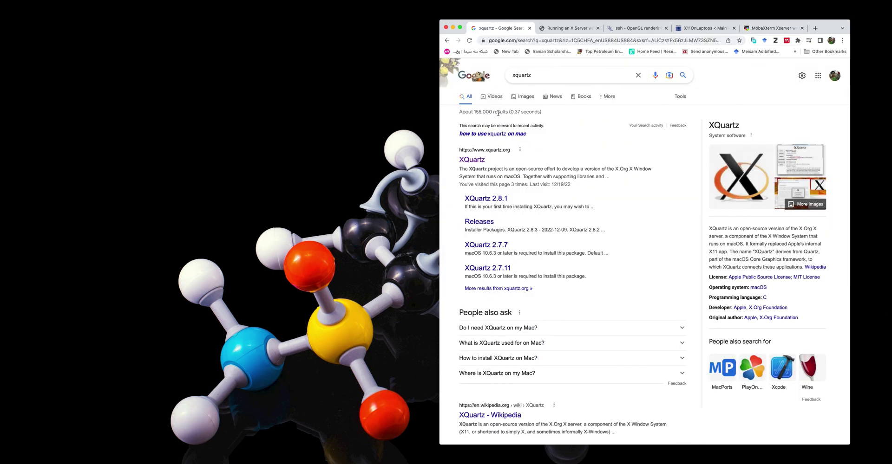
left_click(472, 161)
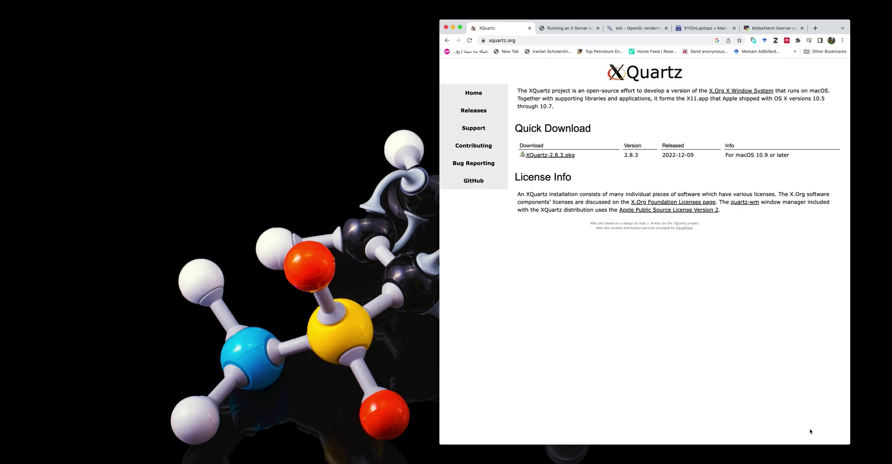
scroll(551, 190, "down", 1)
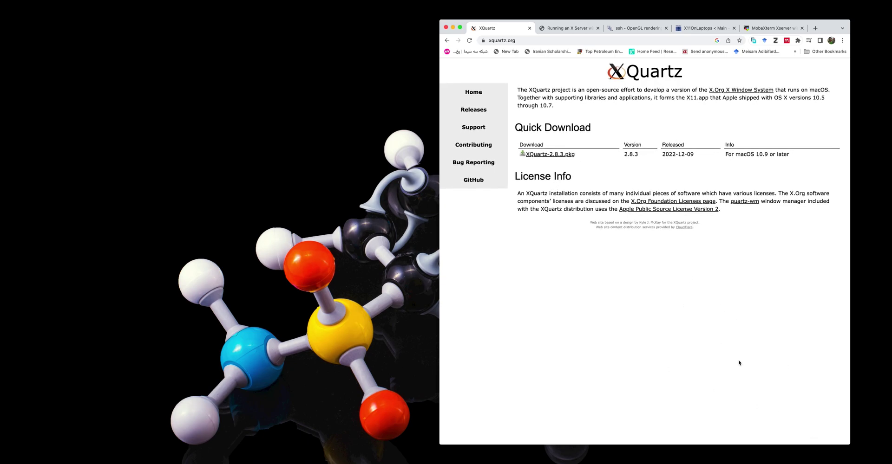
- Switch to Terminal, run xclock to test the X11 display, and move the clock window around the desktop
left_click(827, 462)
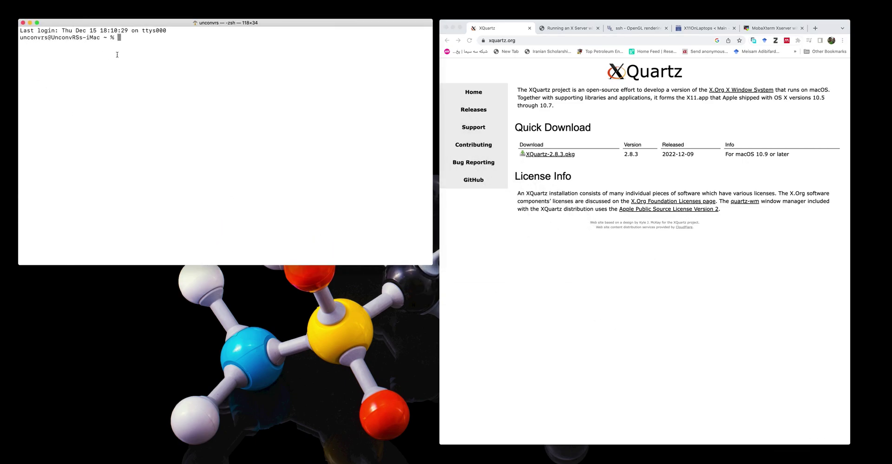
type("xclock")
key("Return")
left_click(45, 9)
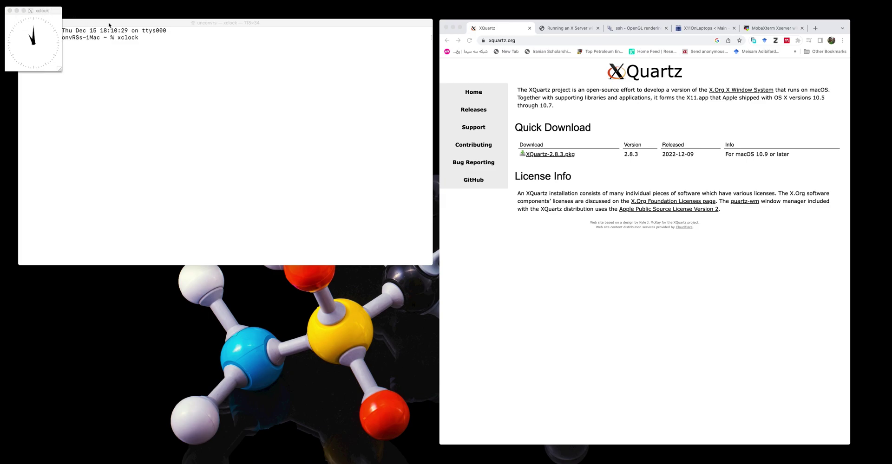
left_click_drag(43, 15, 430, 59)
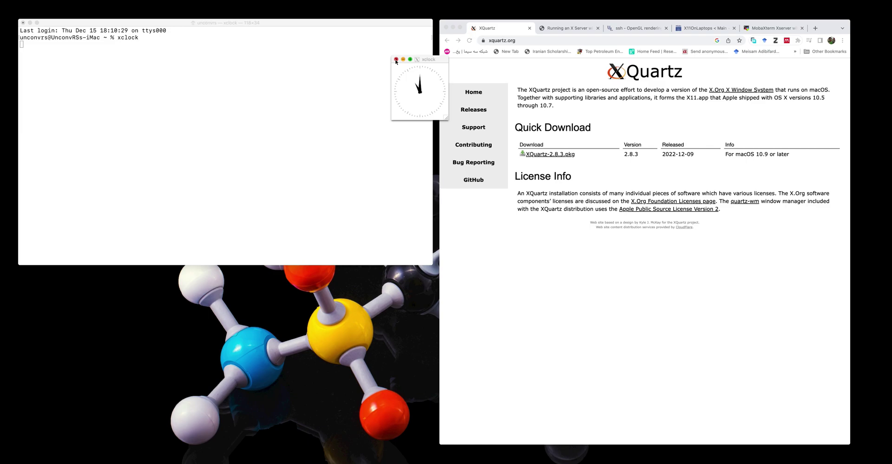
left_click_drag(424, 61, 346, 55)
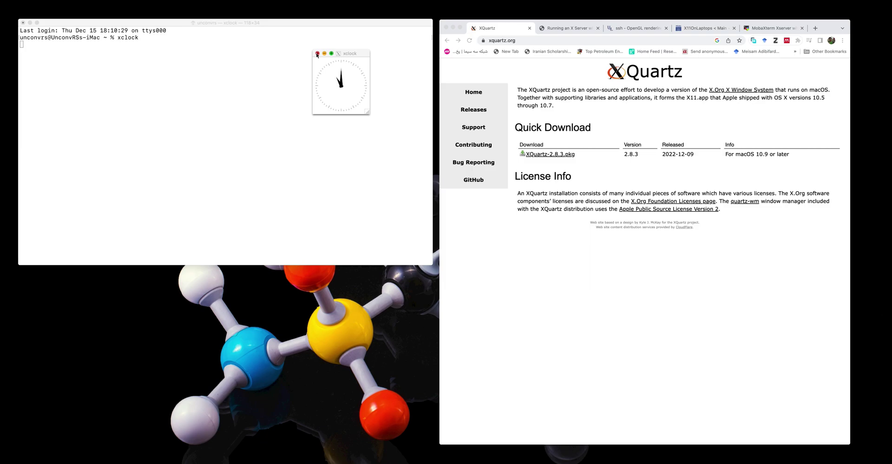
left_click_drag(351, 54, 45, 20)
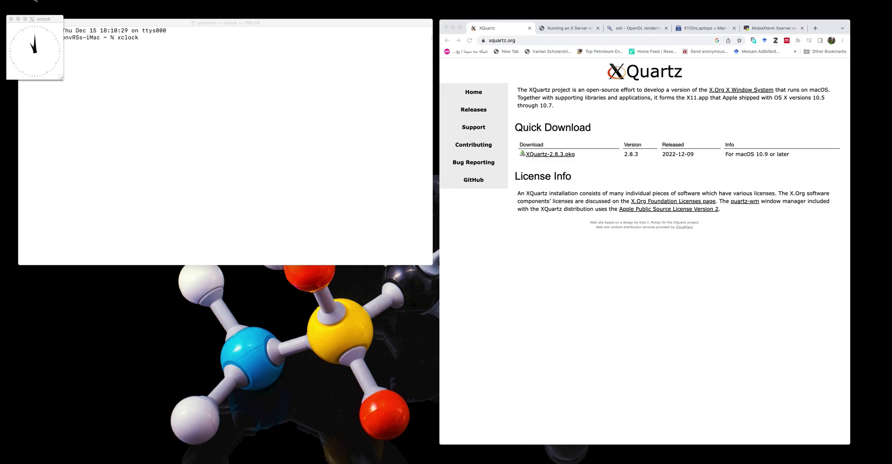
- Open the About X11 information, highlight the installed XQuartz version, and move the window over the terminal
left_click(35, 1)
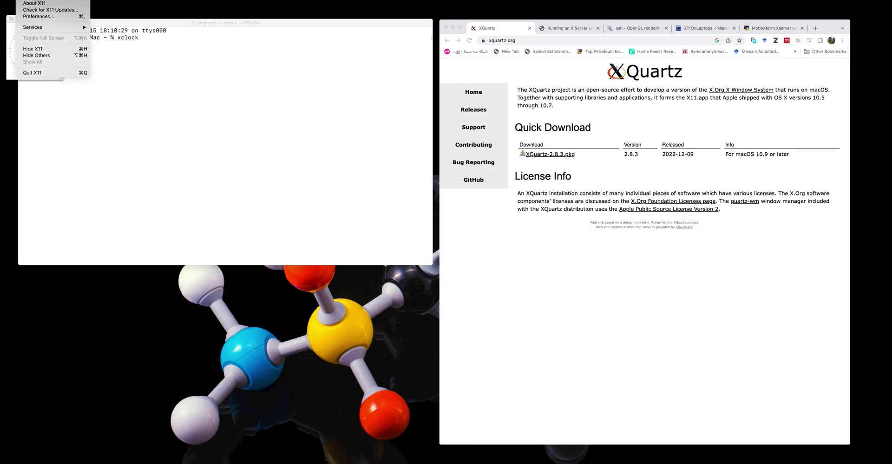
mouse_move(126, 1)
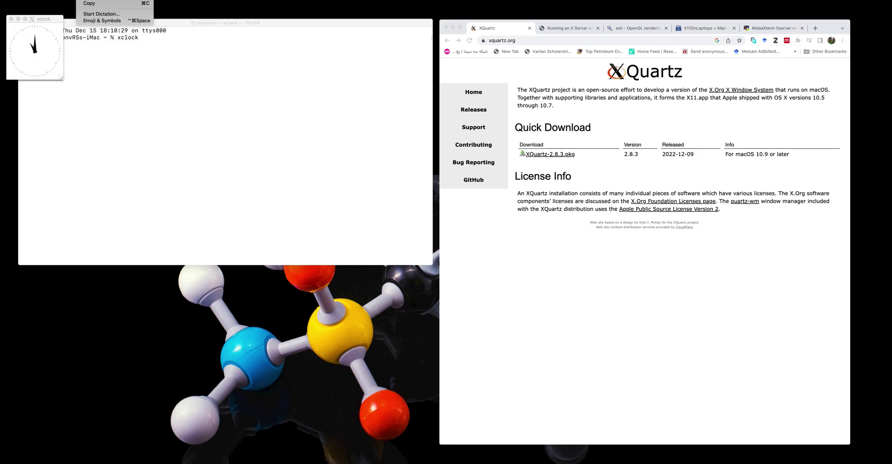
mouse_move(9, 2)
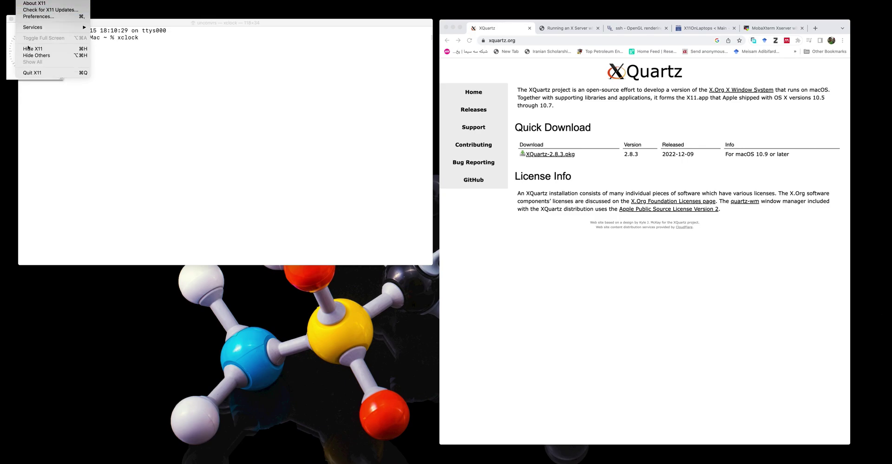
left_click(36, 4)
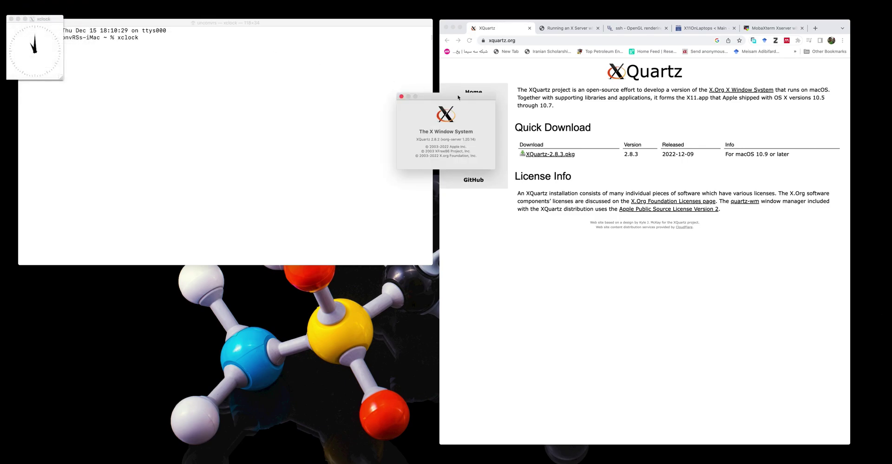
left_click_drag(416, 139, 441, 141)
left_click_drag(440, 96, 285, 85)
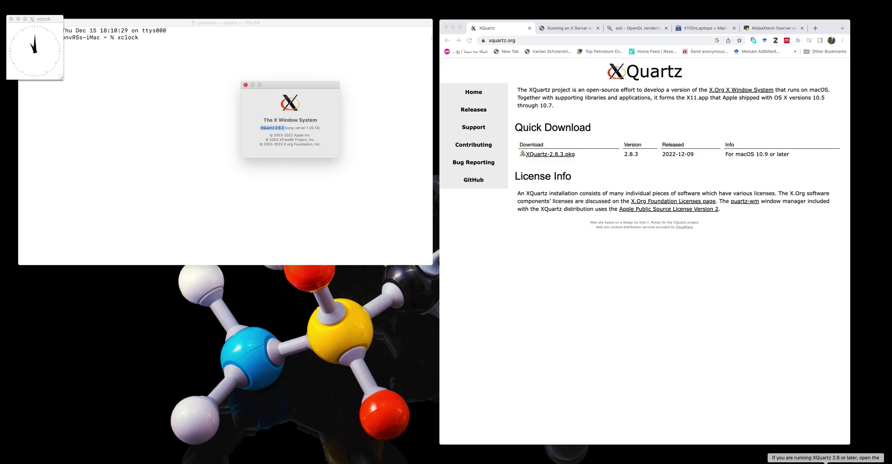
- Bring up the XQuartz command notes in the text editor and stop the running xclock in Terminal
left_click(824, 458)
left_click_drag(358, 166, 660, 141)
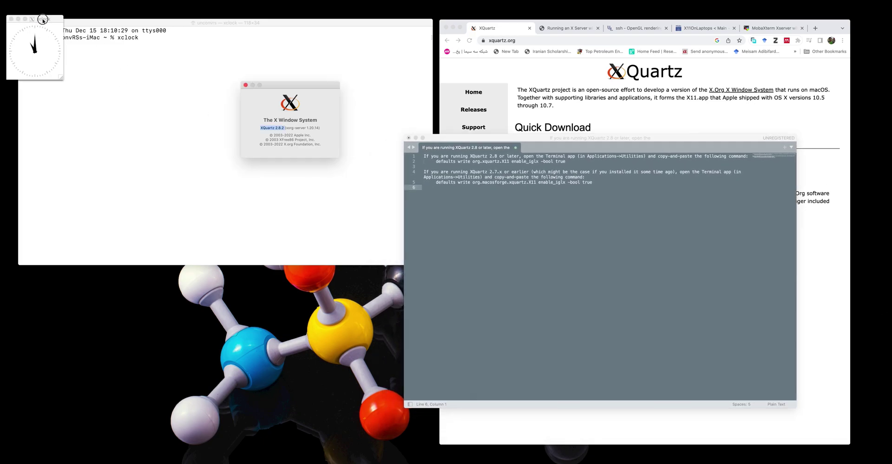
left_click_drag(16, 23, 13, 11)
left_click(145, 56)
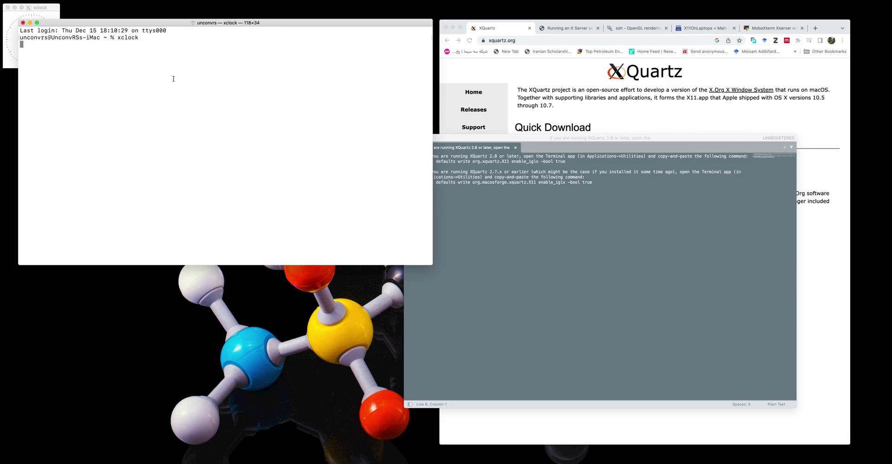
key("ctrl+c")
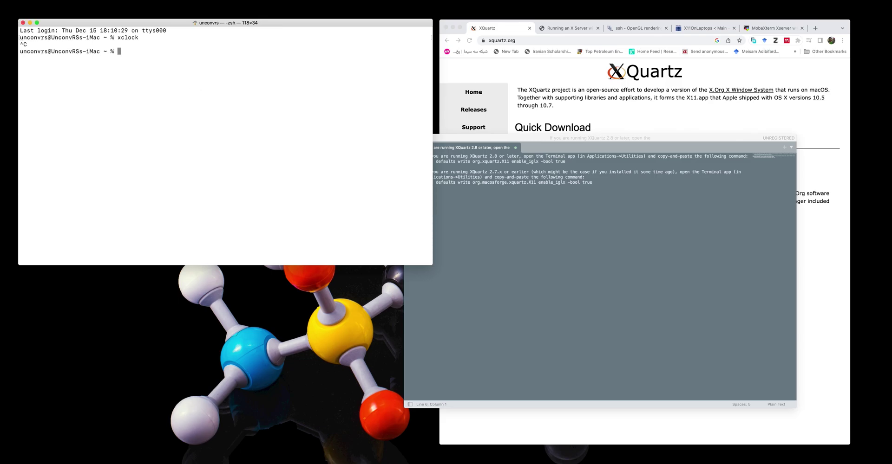
- Copy the XQuartz 2.8 or later command from the notes and run "defaults write org.xquartz.X11 enable_iglx -bool true" in Terminal
left_click(434, 168)
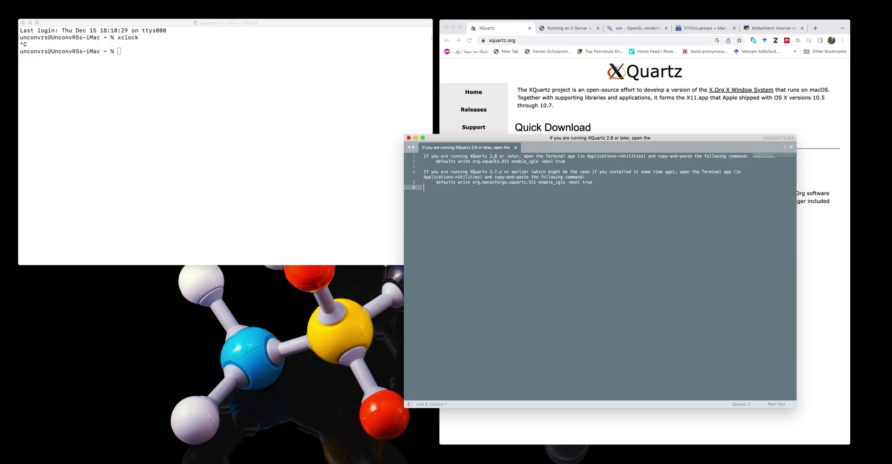
left_click_drag(541, 140, 571, 136)
left_click_drag(465, 159, 583, 161)
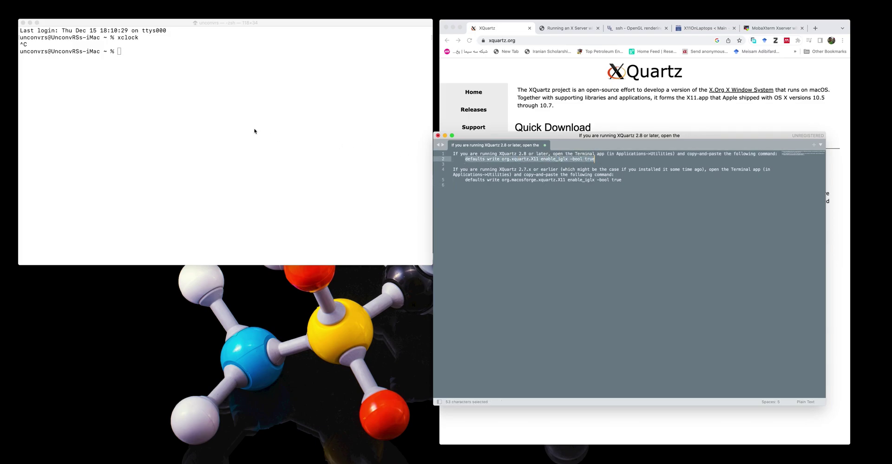
key("super+c")
left_click(193, 88)
key("super+v")
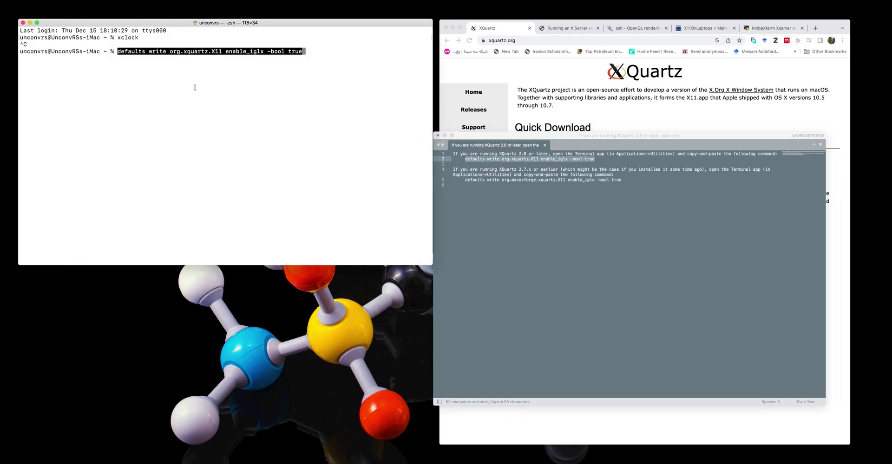
key("Return")
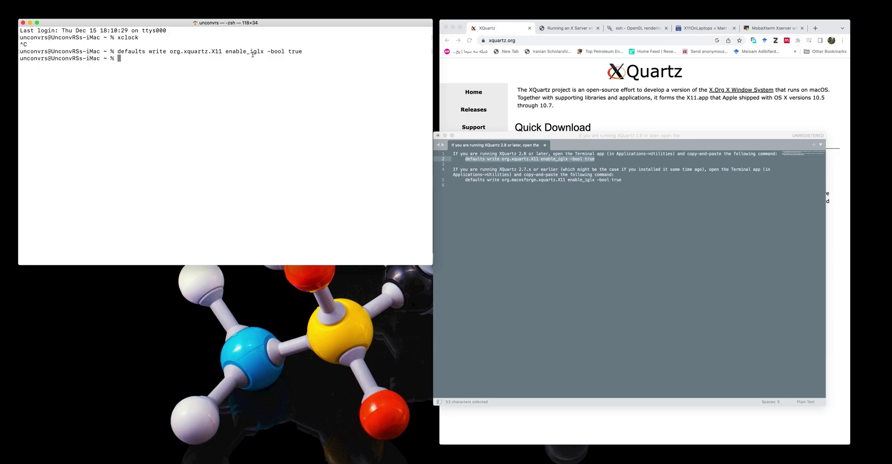
- Highlight iglx in the executed command and the alternative command for XQuartz 2.7.x or earlier in the notes
left_click_drag(249, 52, 262, 52)
left_click_drag(465, 181, 615, 182)
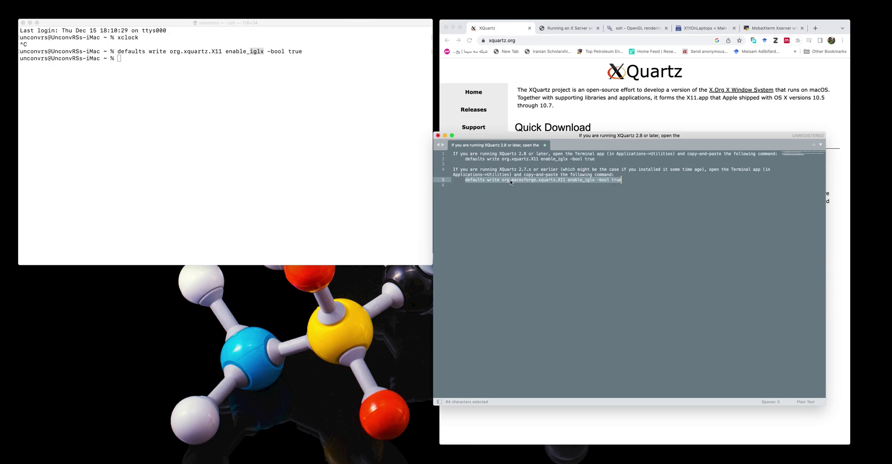
- Connect from Terminal to qbc.loni.org with ssh -X and enter the account password
left_click(189, 106)
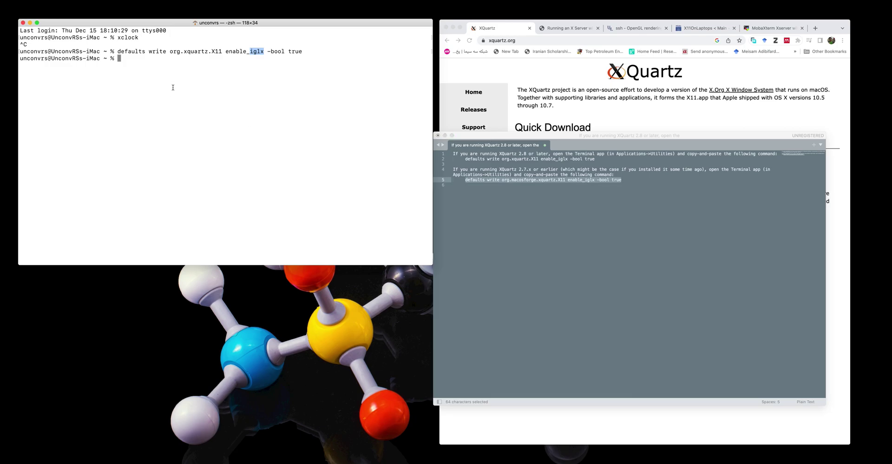
type("ssh -X")
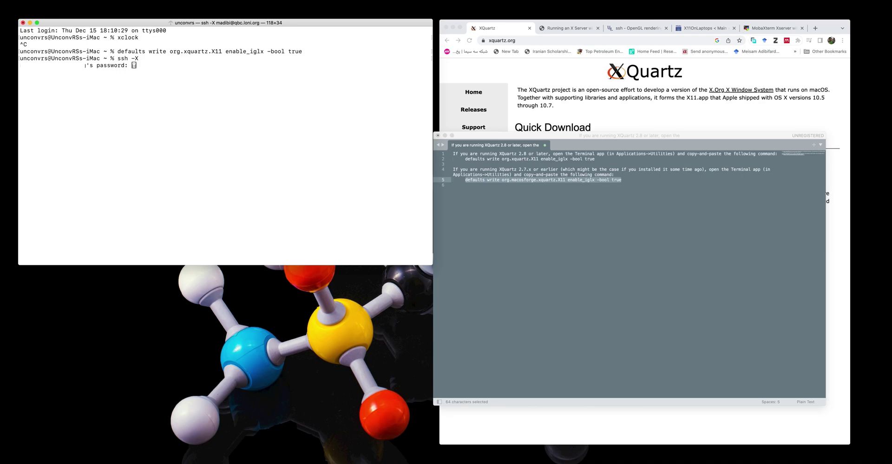
key("Return")
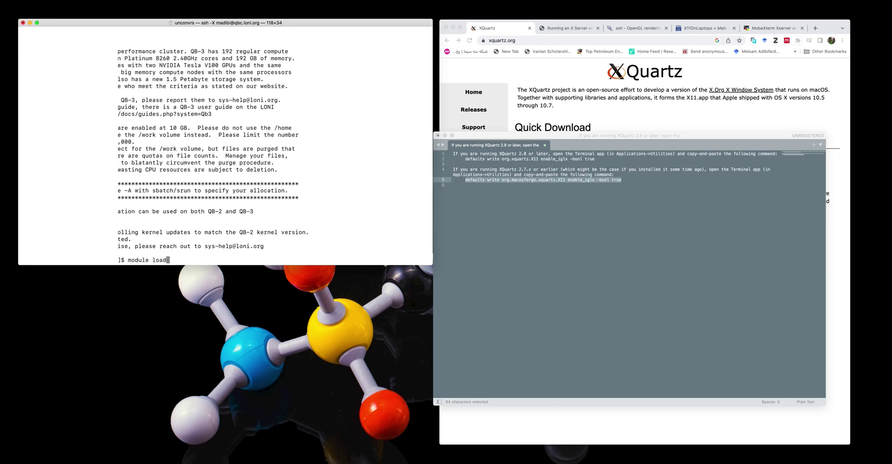
- Load the vmd module on the remote cluster and launch VMD
key("Return")
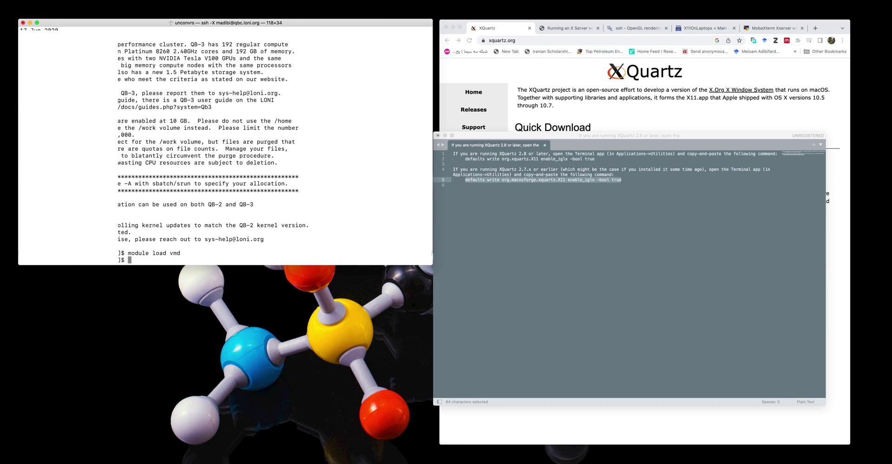
type("vmd")
key("Return")
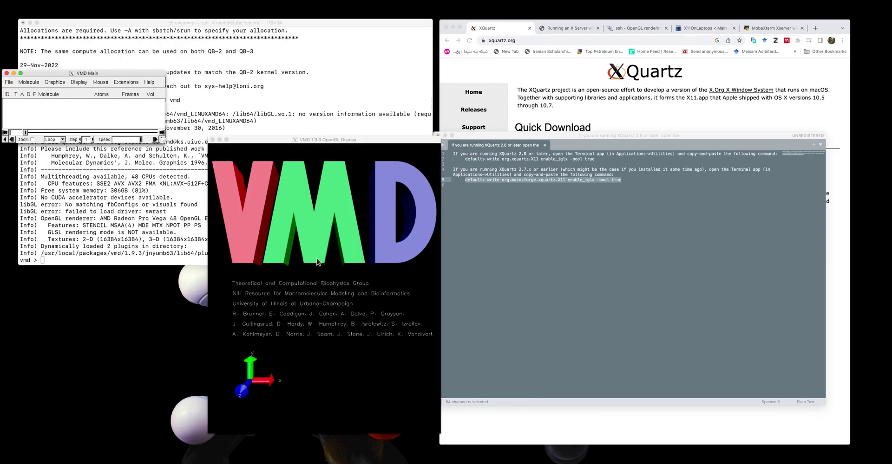
- Minimize the command notes and move the VMD OpenGL Display window so it overlaps the browser
left_click(296, 265)
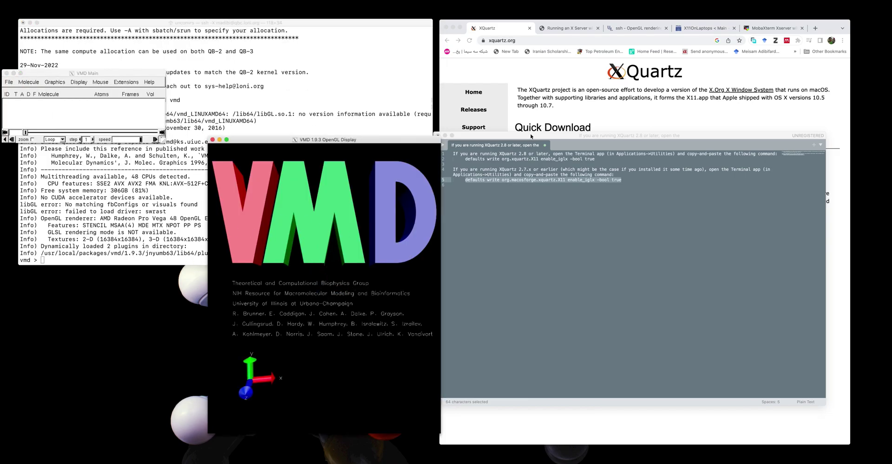
left_click(476, 147)
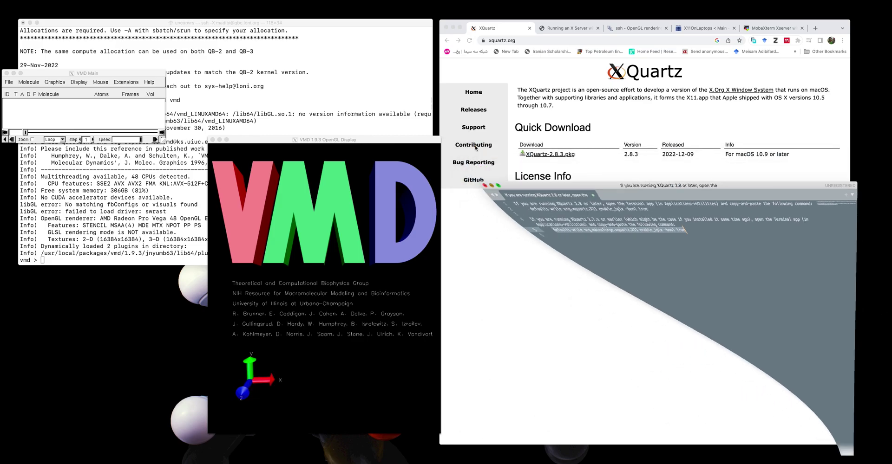
left_click_drag(336, 140, 451, 87)
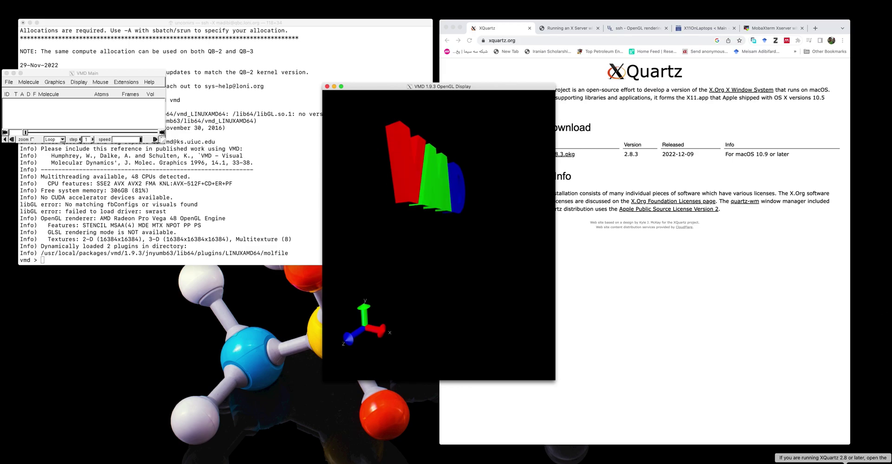
- Reopen the command notes, highlight "defaults write org.xquartz.X11 enable_iglx -bool true", and return to the VMD OpenGL Display
left_click(813, 453)
left_click_drag(497, 170, 617, 173)
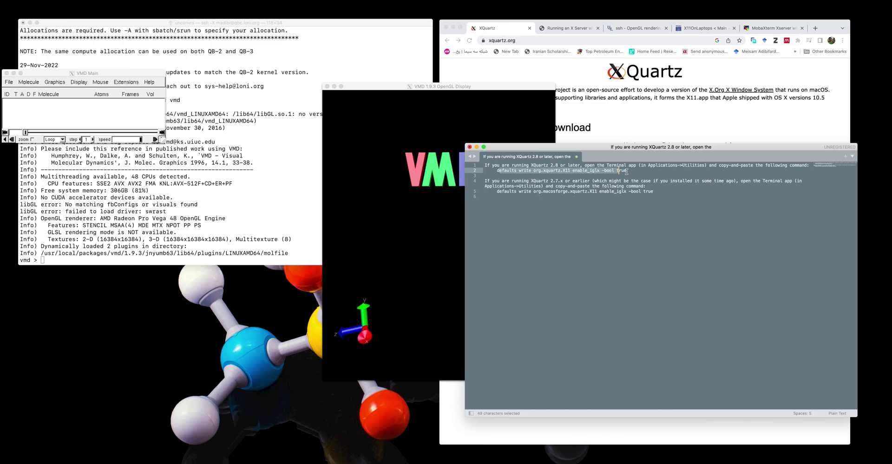
left_click(389, 122)
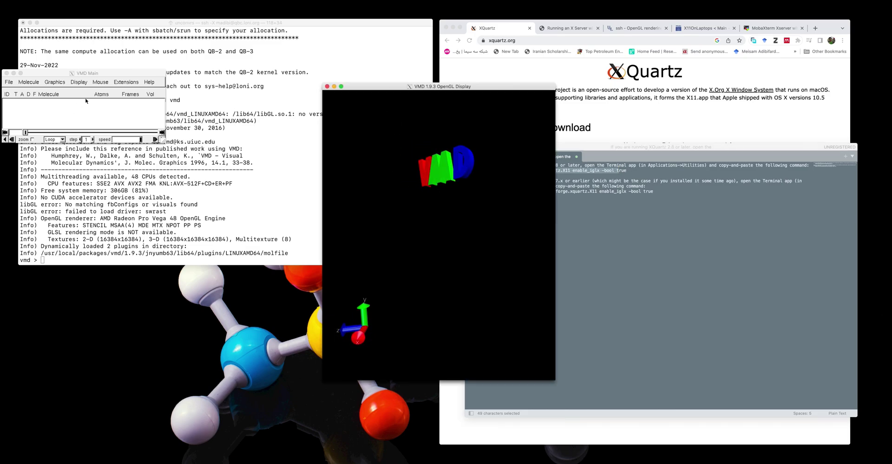
- Move the command notes and the VMD OpenGL Display apart so both windows are unobstructed
left_click_drag(612, 147, 683, 222)
left_click_drag(435, 84, 389, 51)
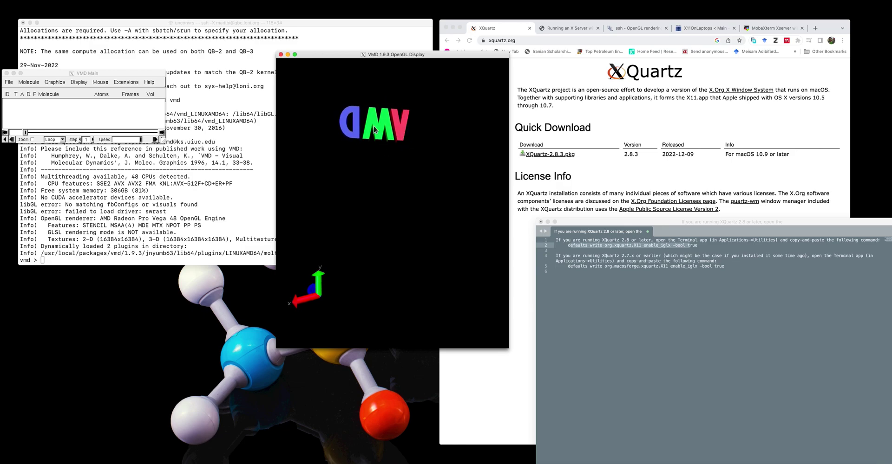
left_click_drag(591, 227, 570, 227)
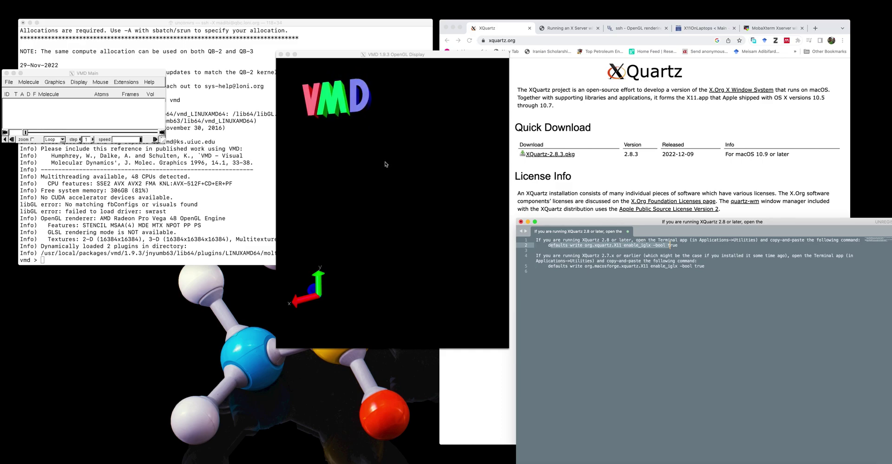
left_click(385, 164)
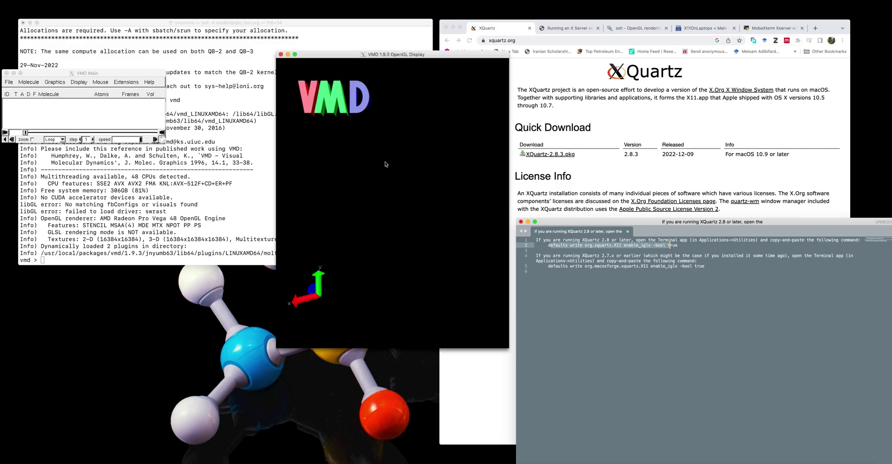